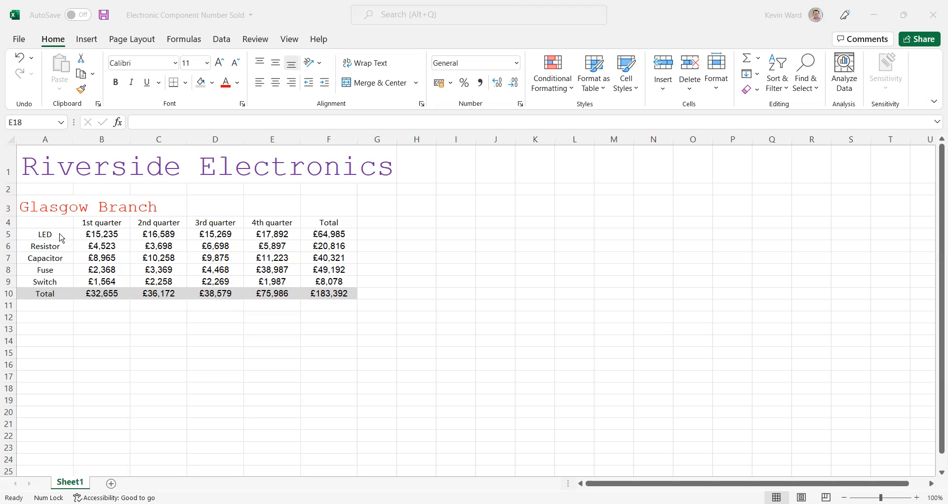
drag(61, 237, 59, 279)
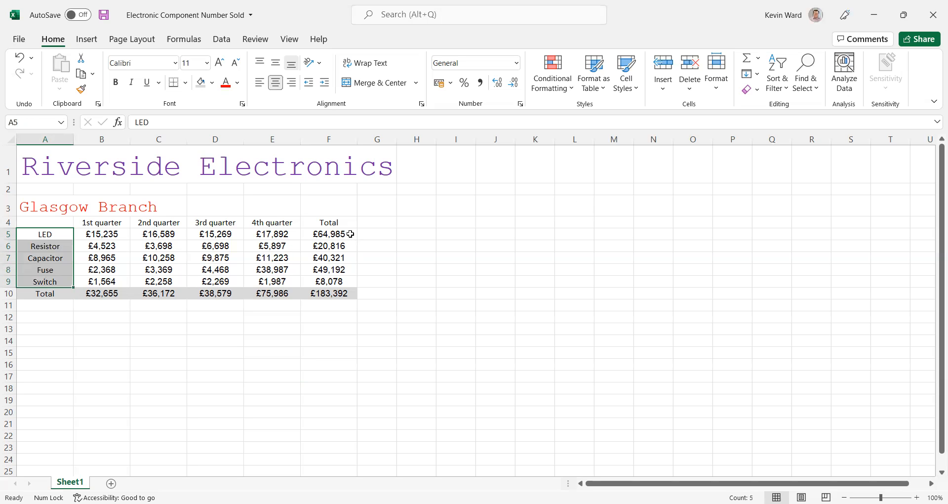
drag(350, 233, 345, 283)
click(518, 254)
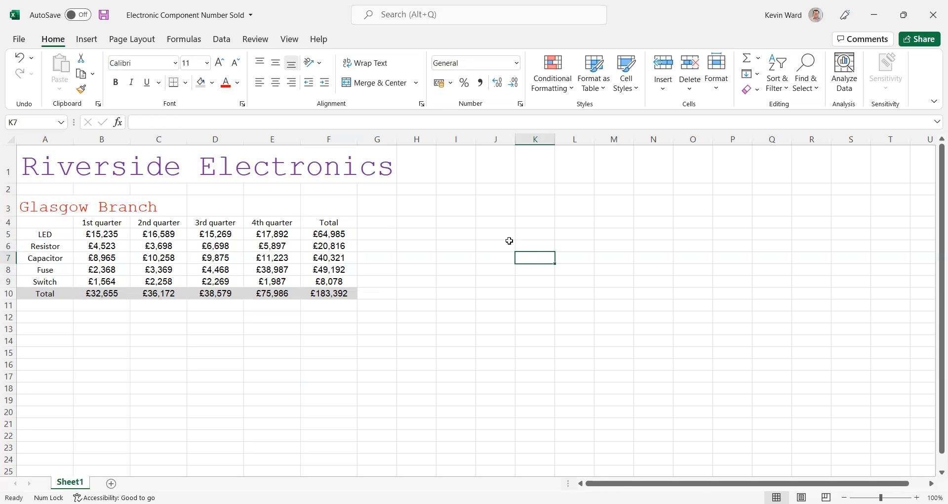
click(446, 244)
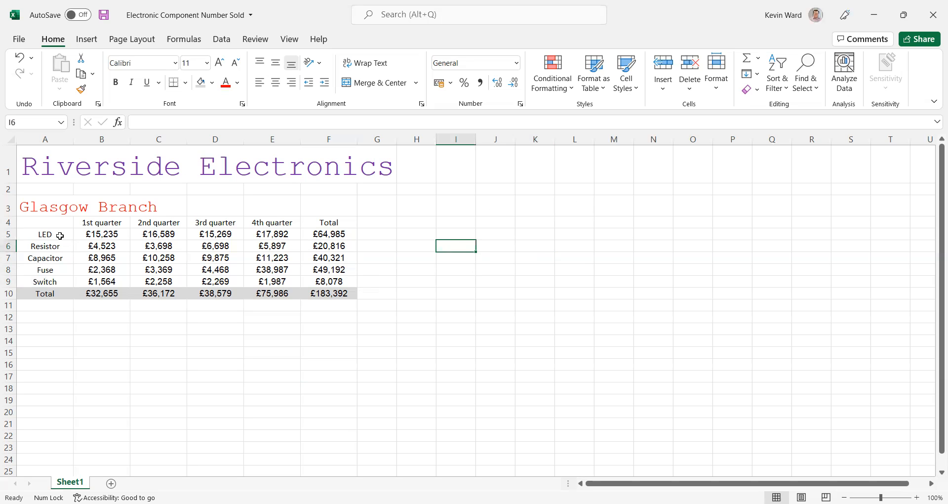
Step: Insert a basic 2-D pie chart from the component names in A5:A9 and their totals in F5:F9
drag(60, 235, 59, 279)
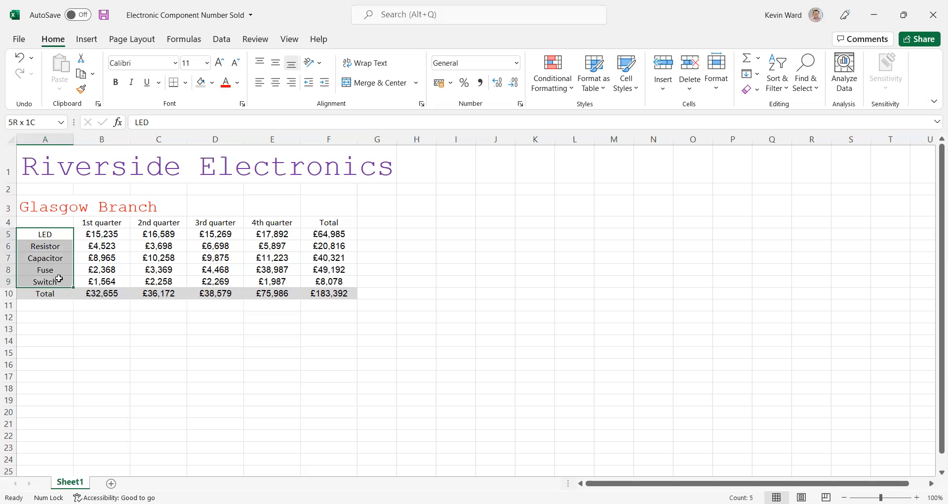
drag(58, 279, 59, 278)
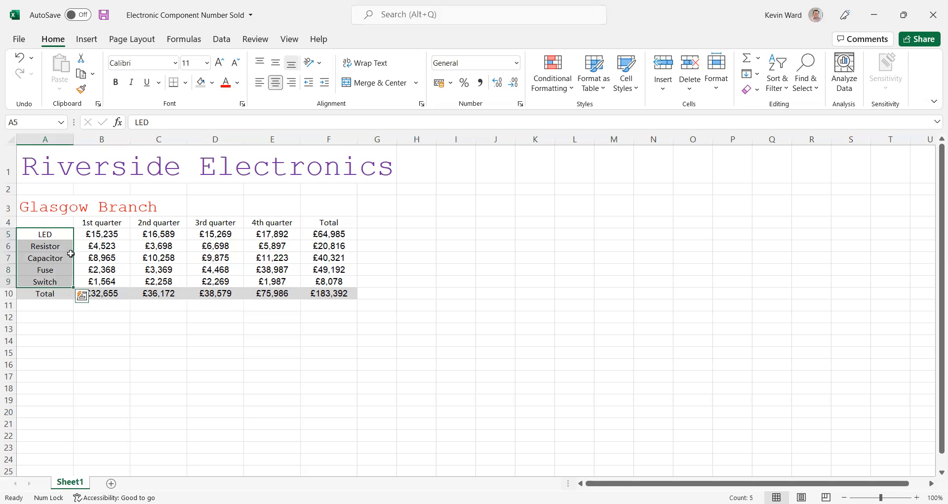
drag(329, 233, 337, 278)
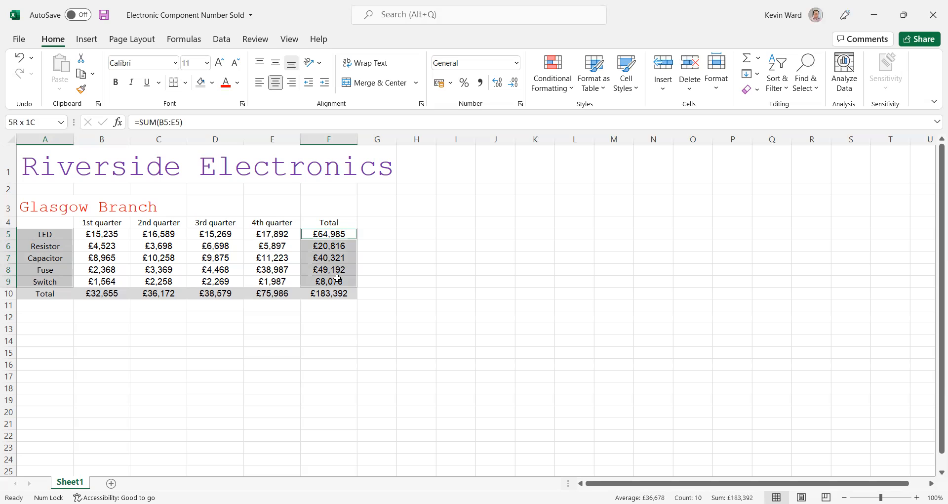
drag(337, 278, 337, 278)
click(86, 40)
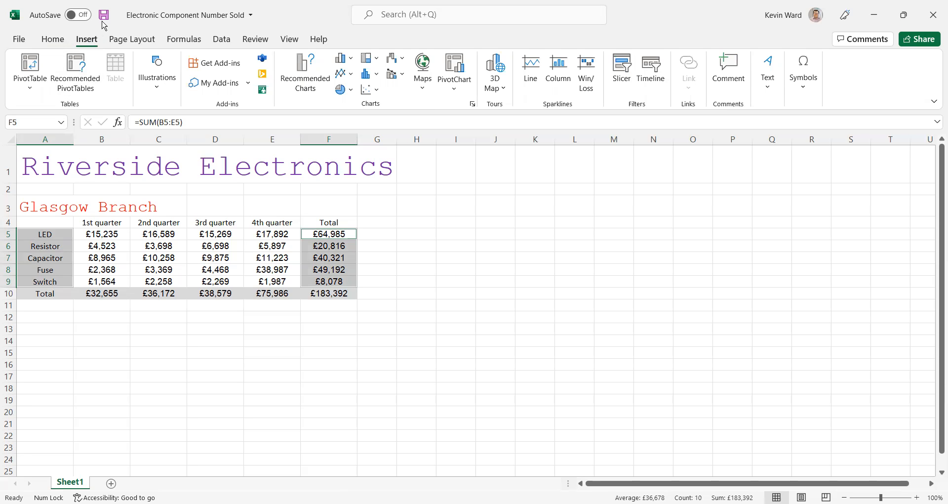
click(352, 90)
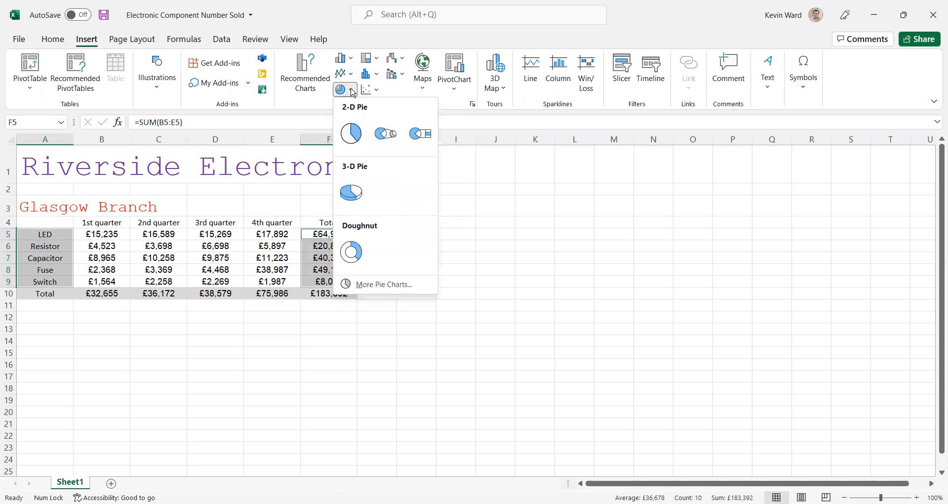
click(351, 132)
Step: Move the pie chart clear of the sales table, to its right, and add data labels to the slices
drag(538, 236, 636, 236)
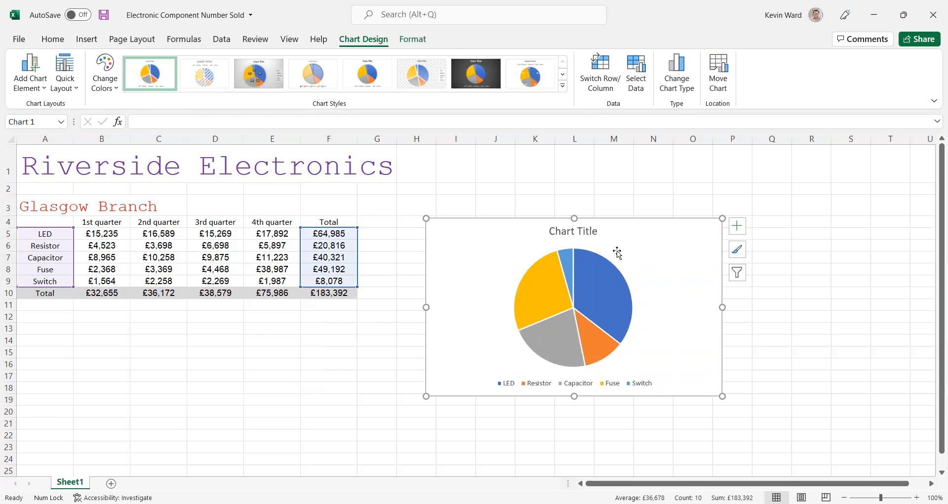
click(738, 226)
click(764, 254)
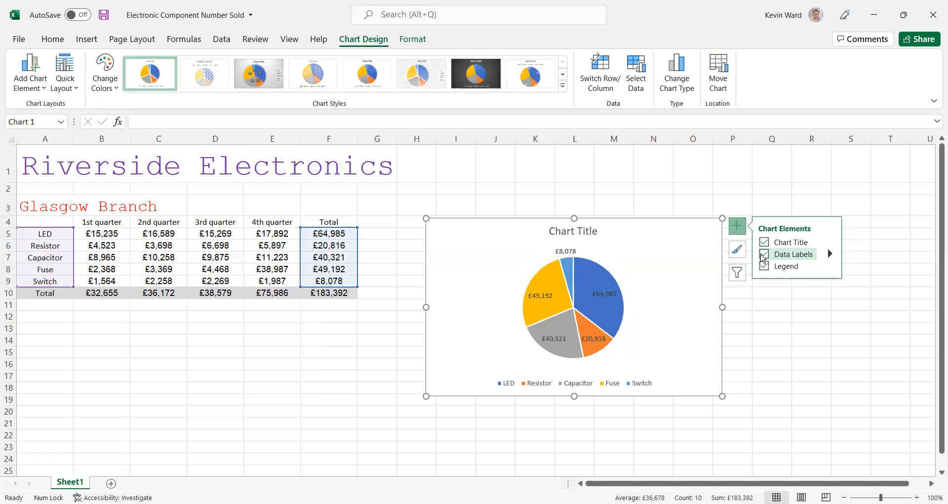
Step: Replace the pie chart's placeholder title with "Sales by component type"
click(570, 231)
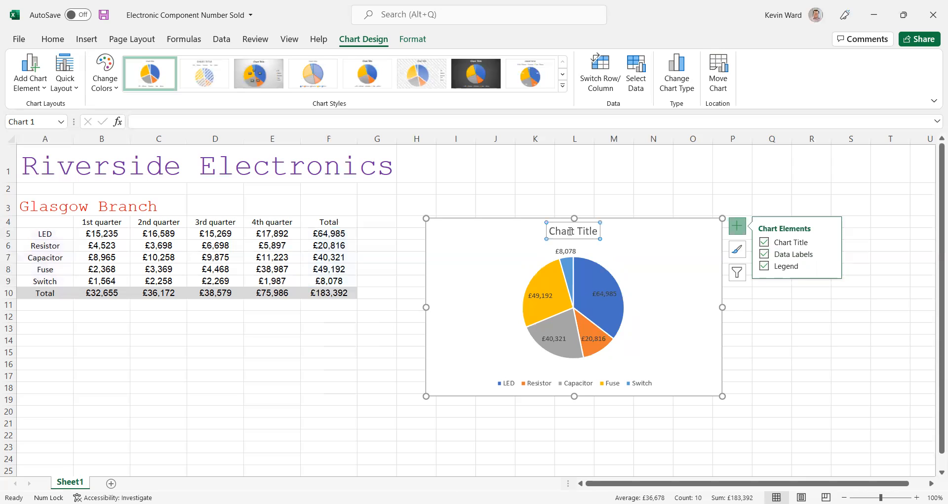
double_click(570, 231)
triple_click(559, 235)
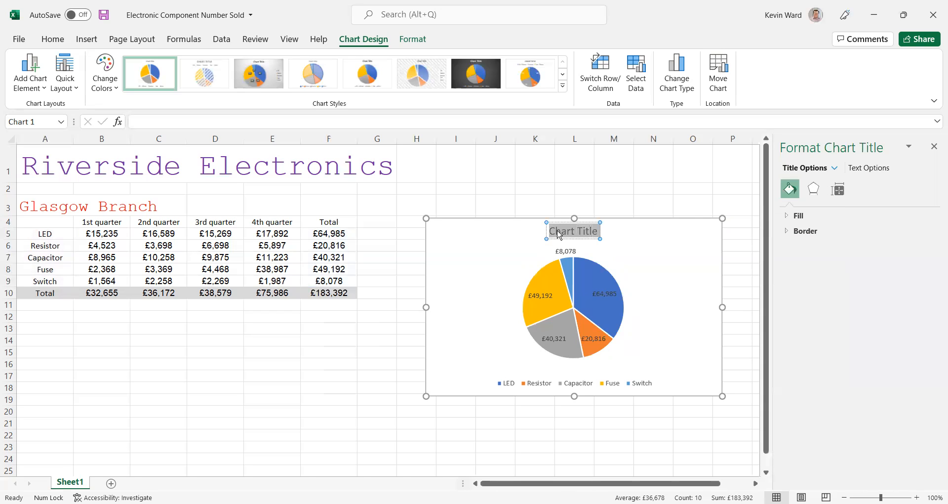
mouse_move(541, 317)
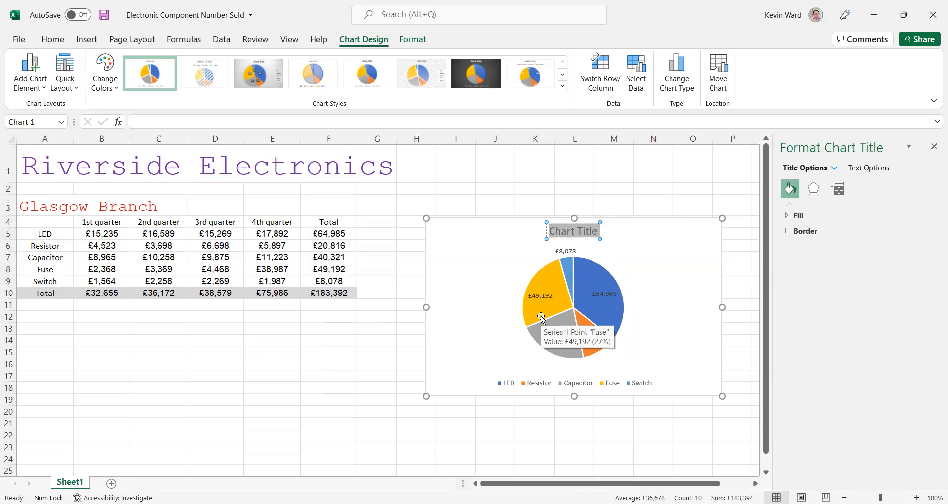
text(Sales b)
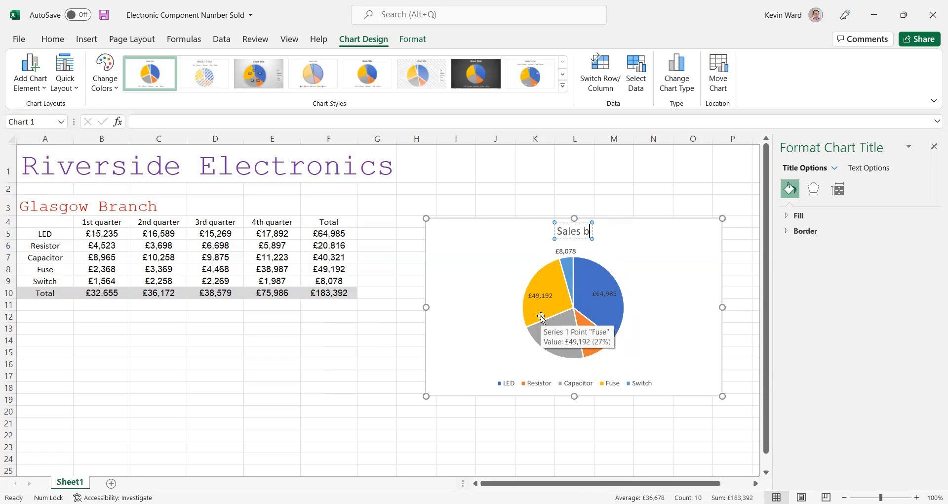
text(y compone)
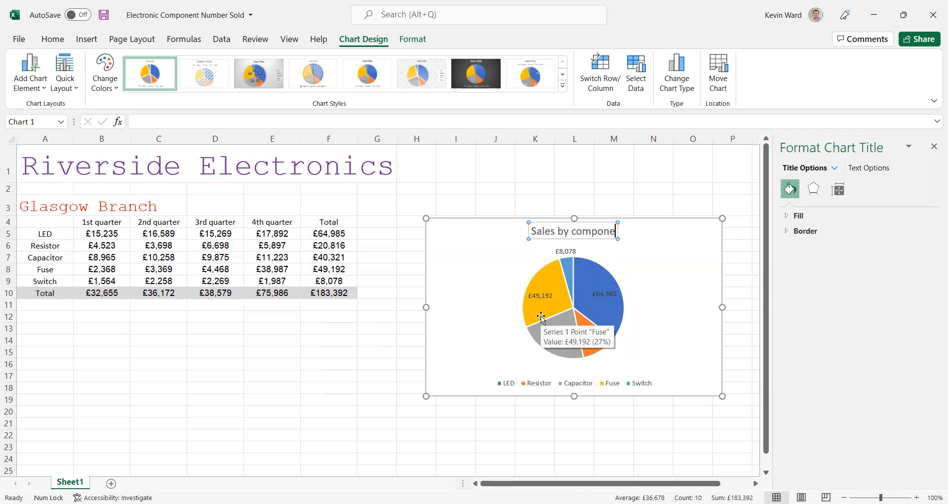
text(nt type)
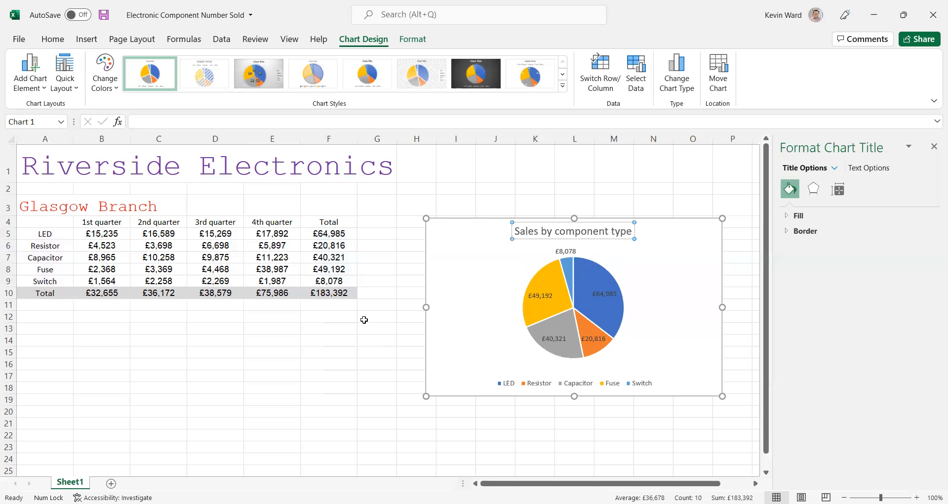
Step: Move the pie chart up and further right so it starts around column I, row 2, and deselect it
click(392, 311)
drag(474, 312, 504, 279)
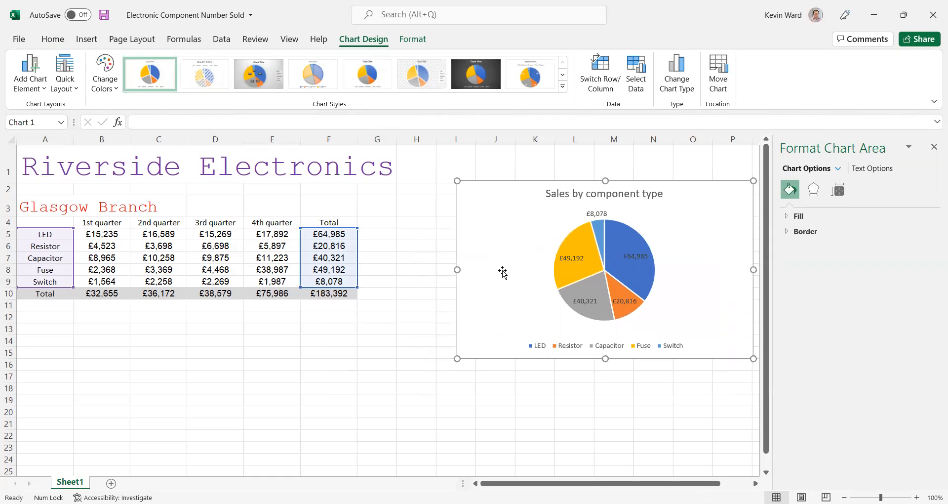
click(382, 400)
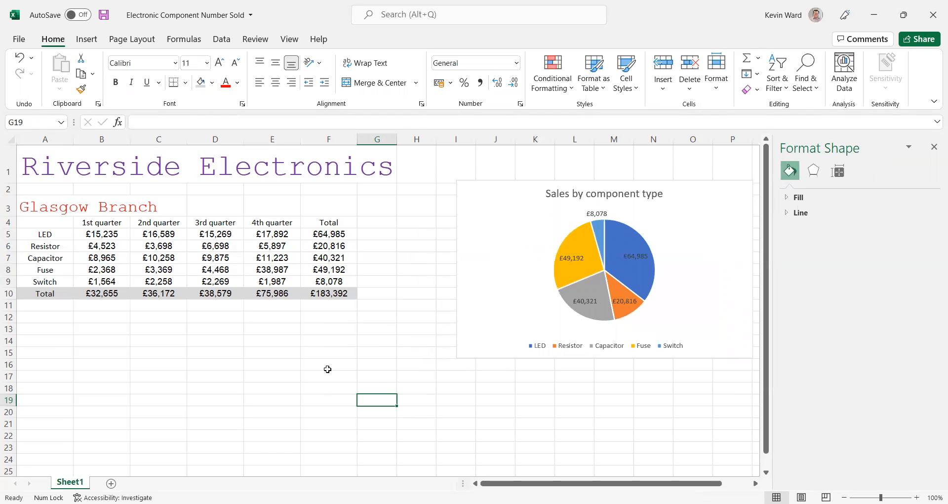
click(97, 293)
drag(97, 293, 265, 293)
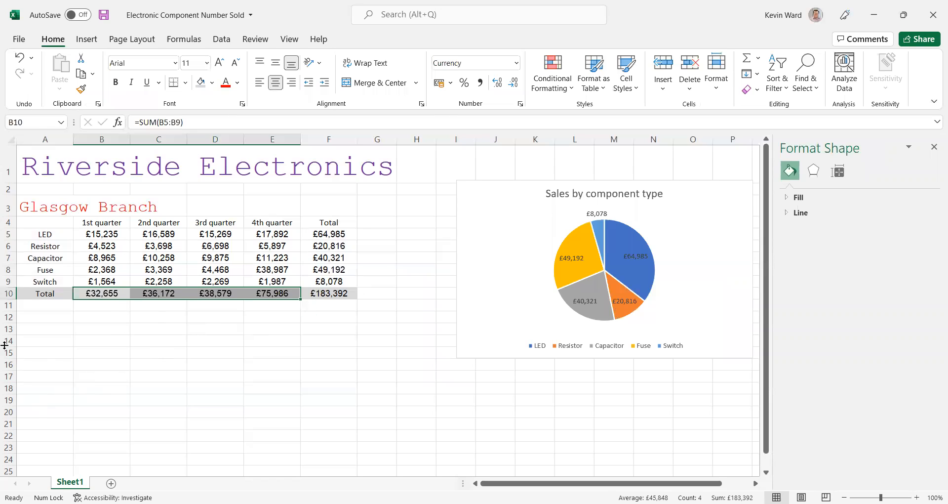
click(126, 332)
drag(99, 295, 271, 293)
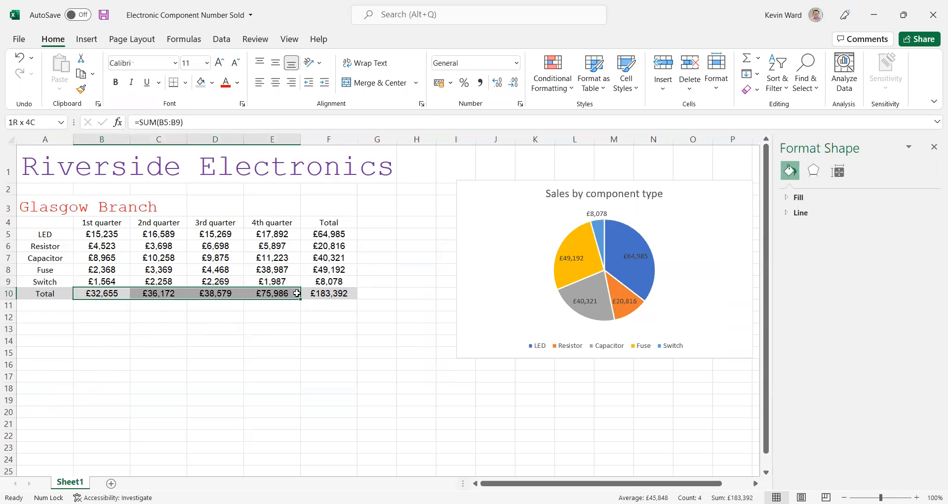
click(237, 350)
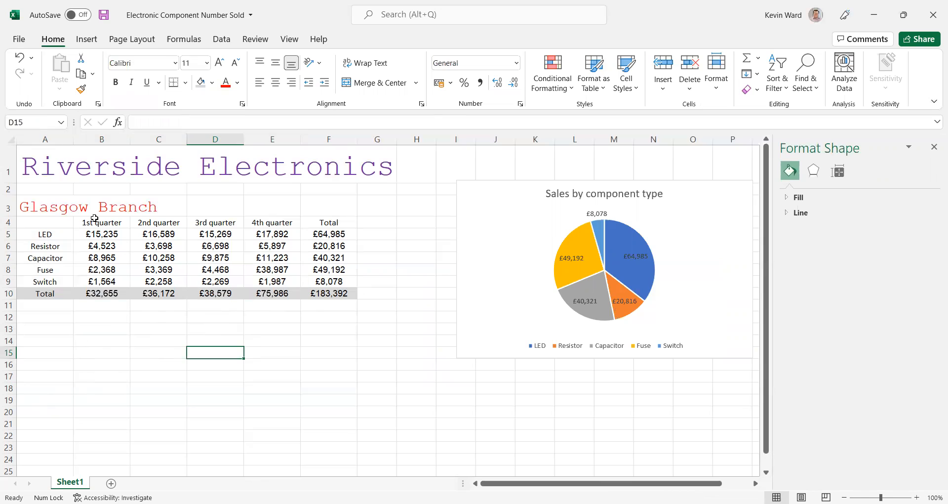
drag(94, 223, 273, 223)
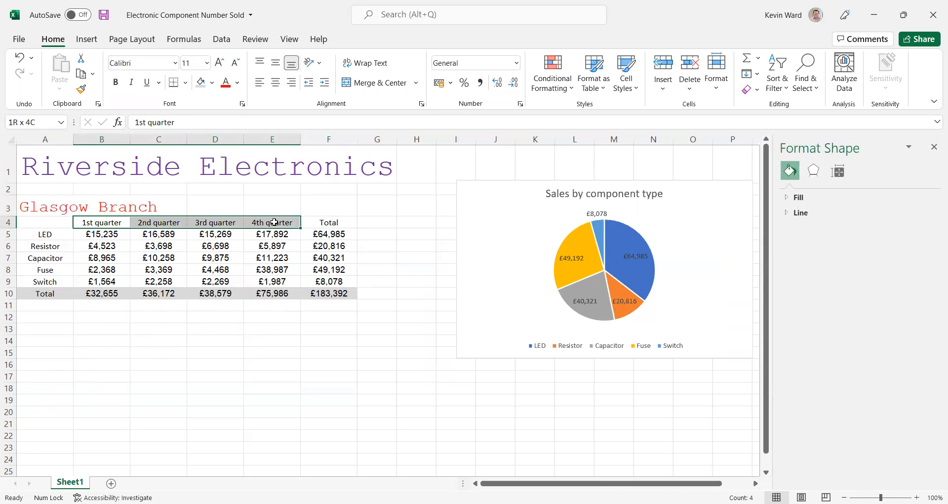
drag(274, 222, 274, 223)
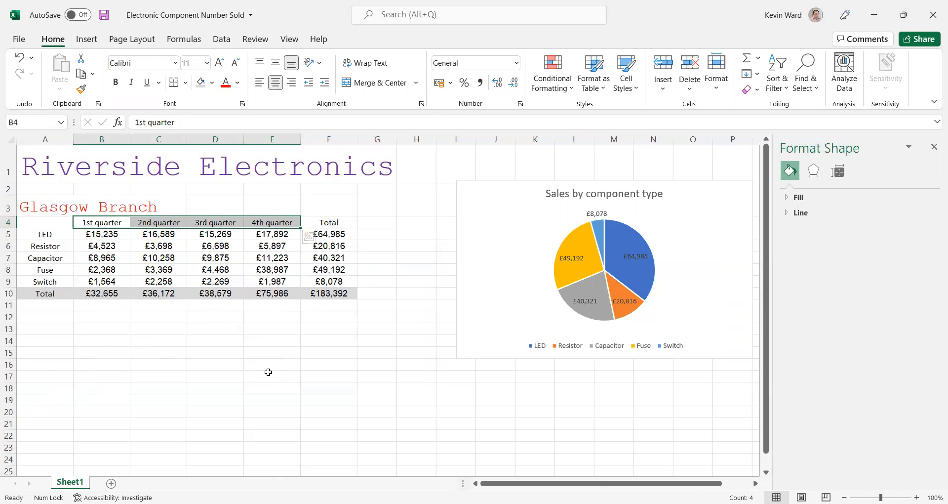
click(269, 375)
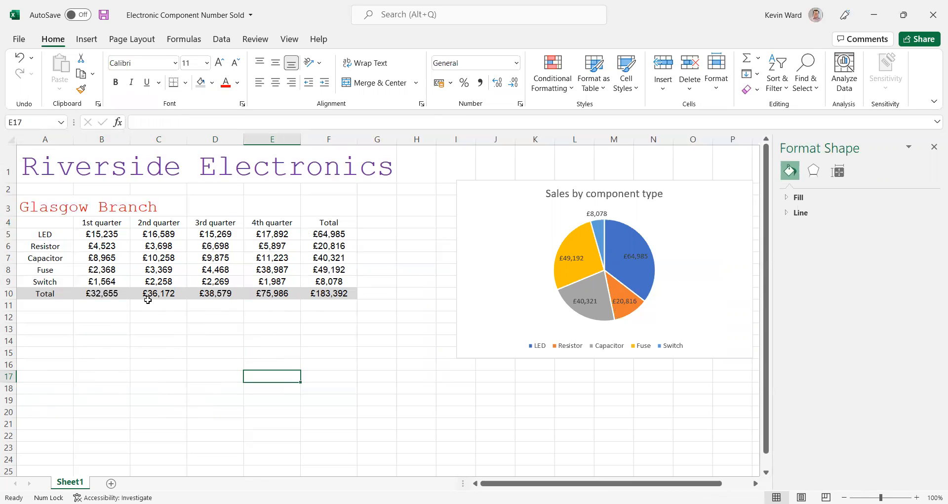
Step: Insert a 2-D clustered bar chart from the quarter headings B4:E4 and totals B10:E10, and place it below the sales table
click(101, 223)
drag(101, 222, 270, 223)
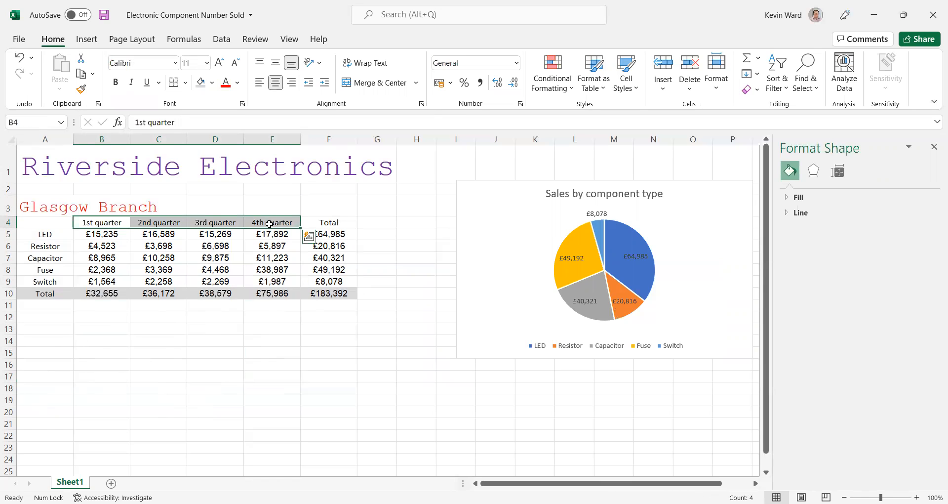
click(94, 293)
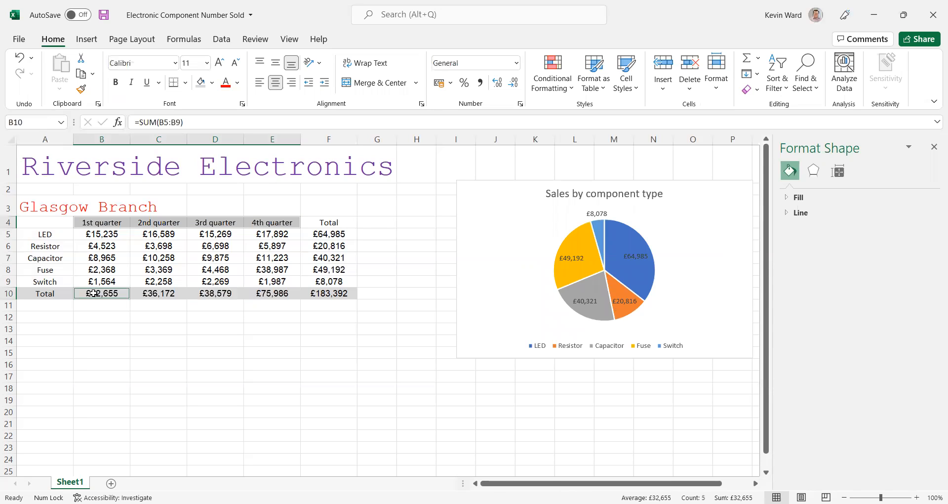
drag(94, 293, 257, 291)
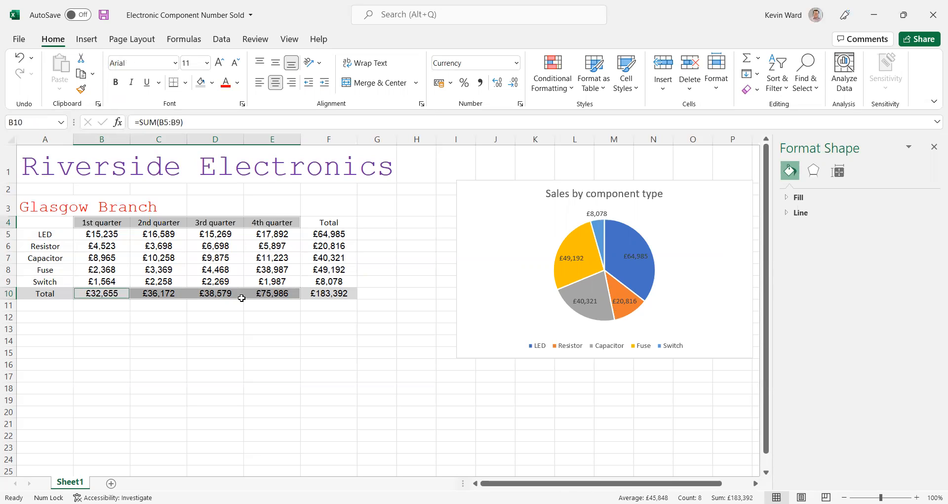
click(87, 40)
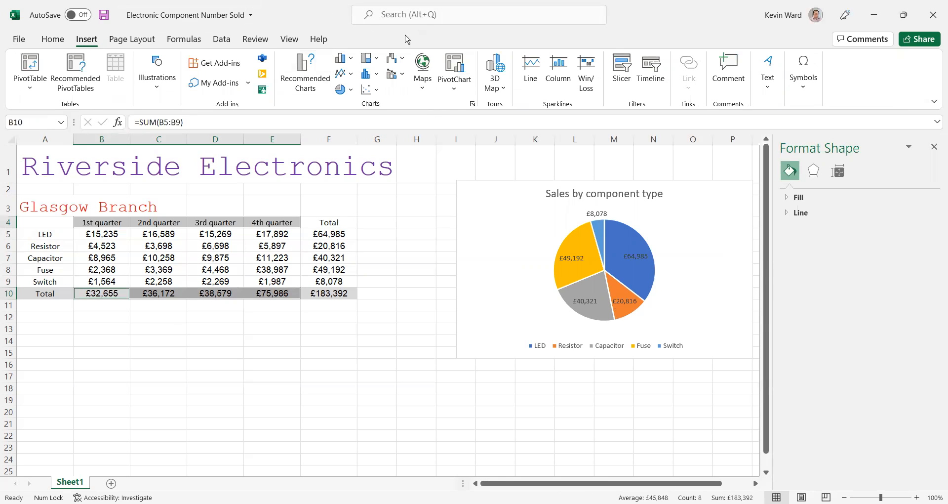
click(352, 58)
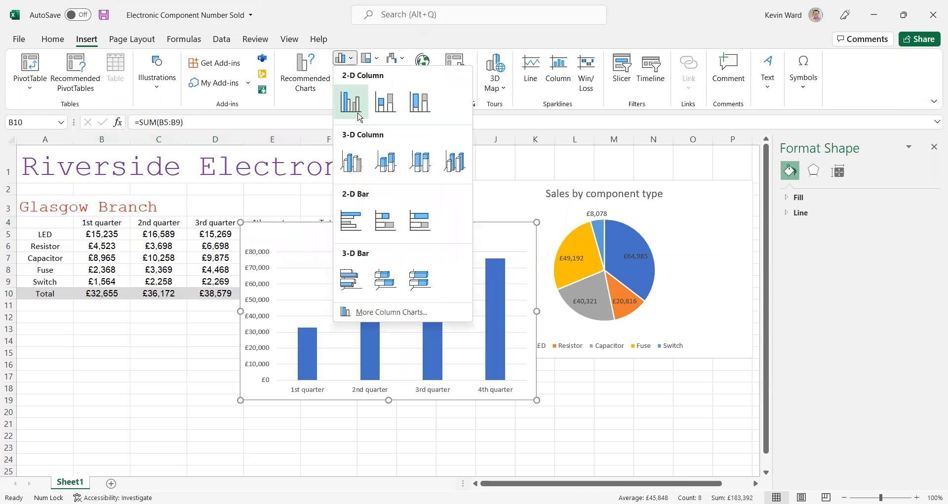
click(352, 220)
drag(324, 225, 180, 320)
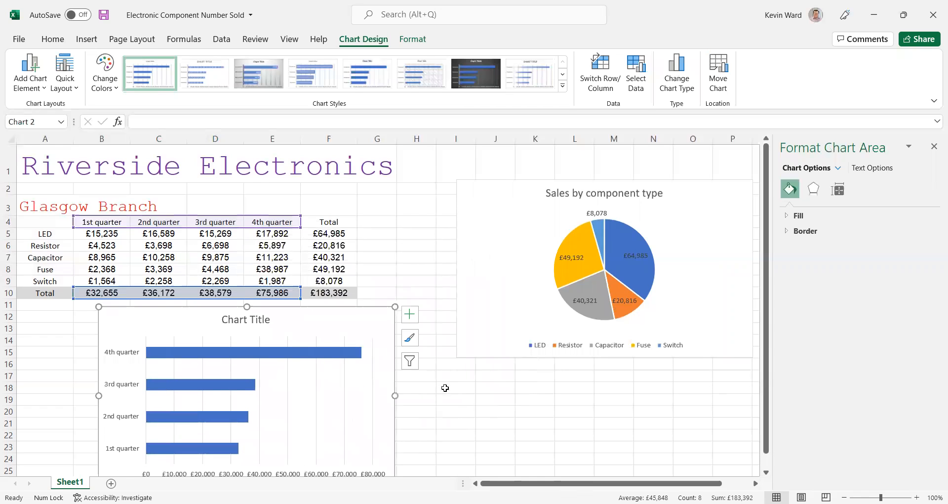
Step: Add data labels and axis titles to the quarterly totals bar chart
scroll(440, 378, down, 2)
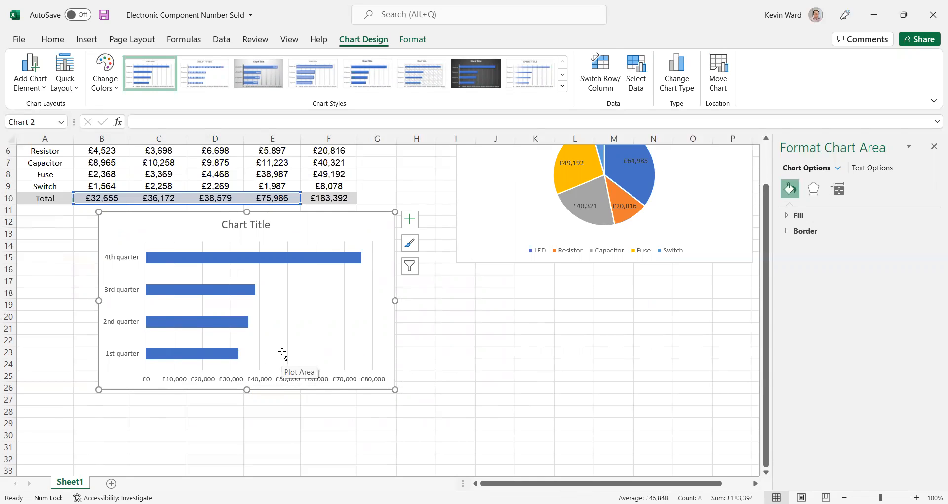
click(413, 221)
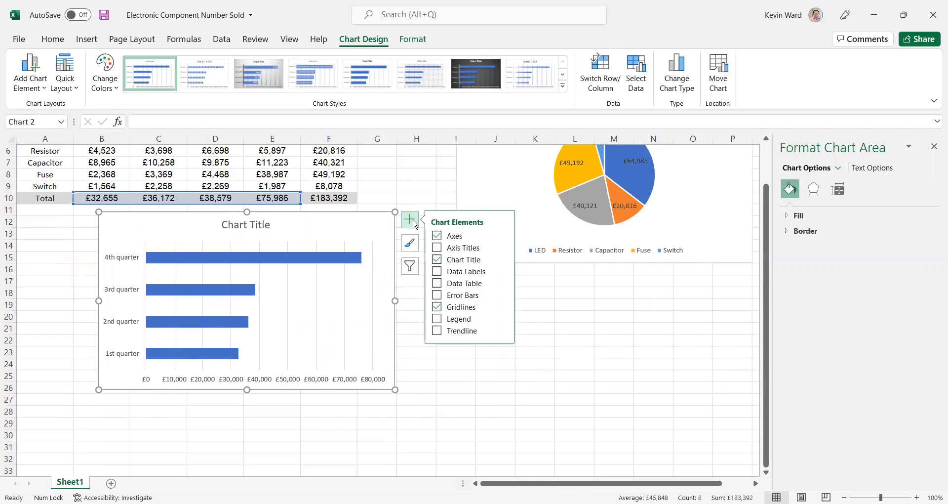
click(438, 272)
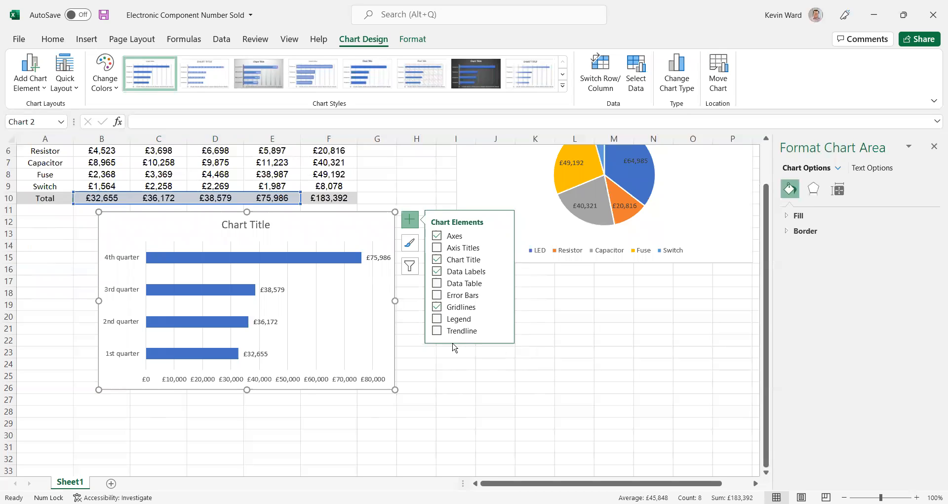
click(437, 248)
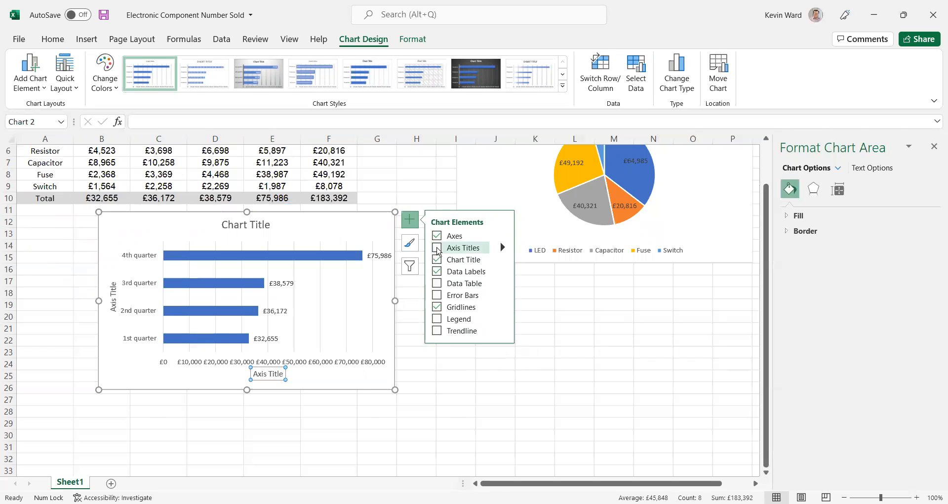
click(292, 235)
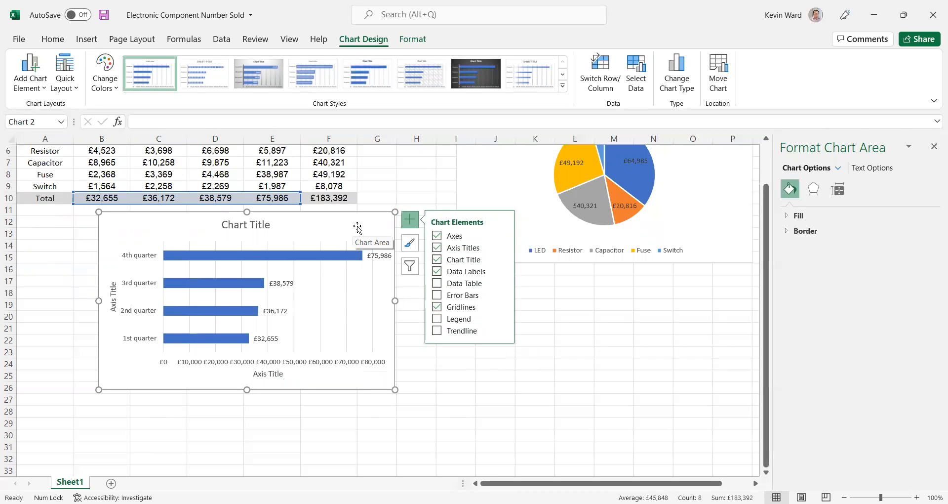
Step: Replace the bar chart's placeholder title with "Income by quarter"
click(251, 228)
double_click(251, 228)
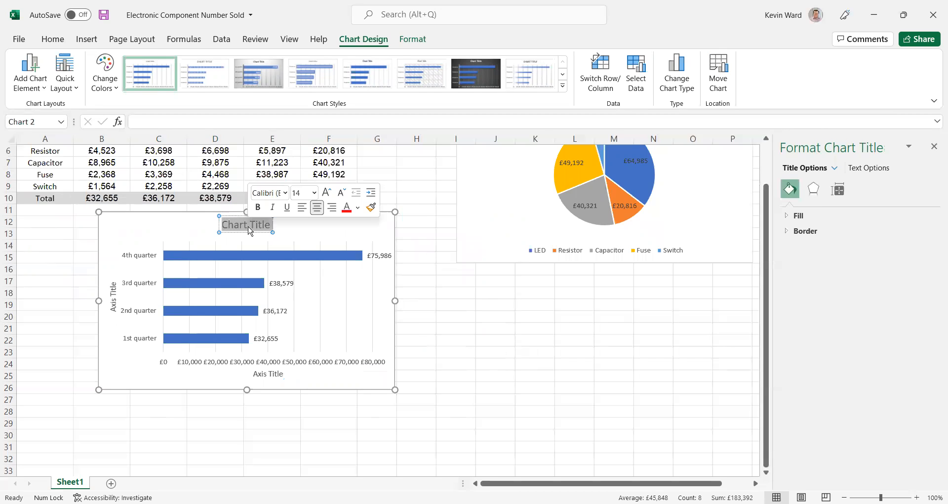
text(M)
key(BackSpace)
text(P)
text(nco)
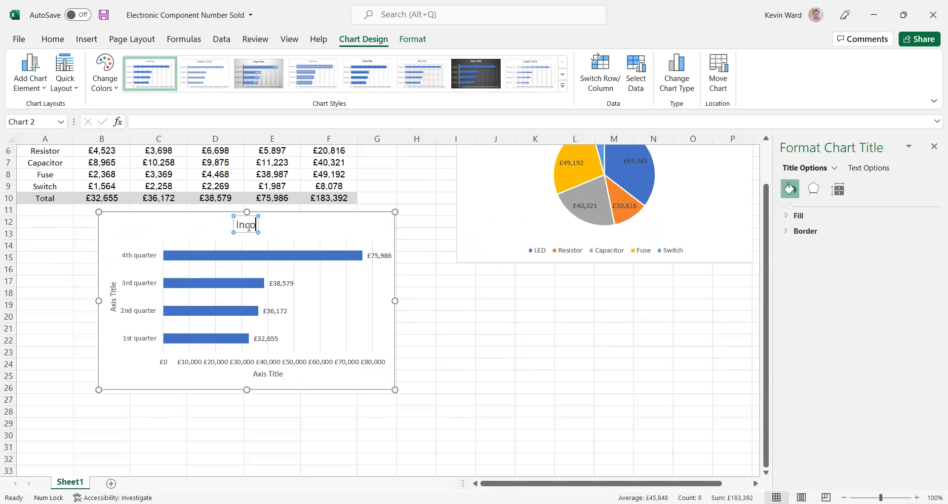
text(me by )
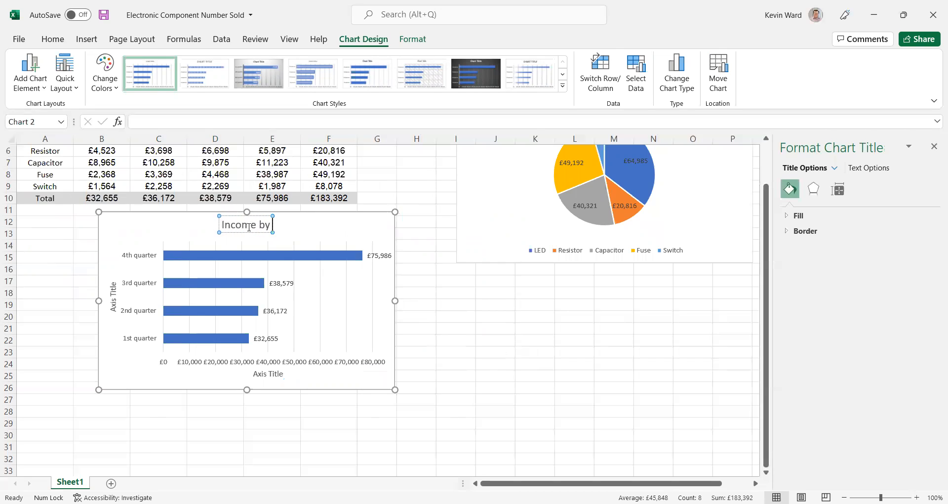
text(quarter)
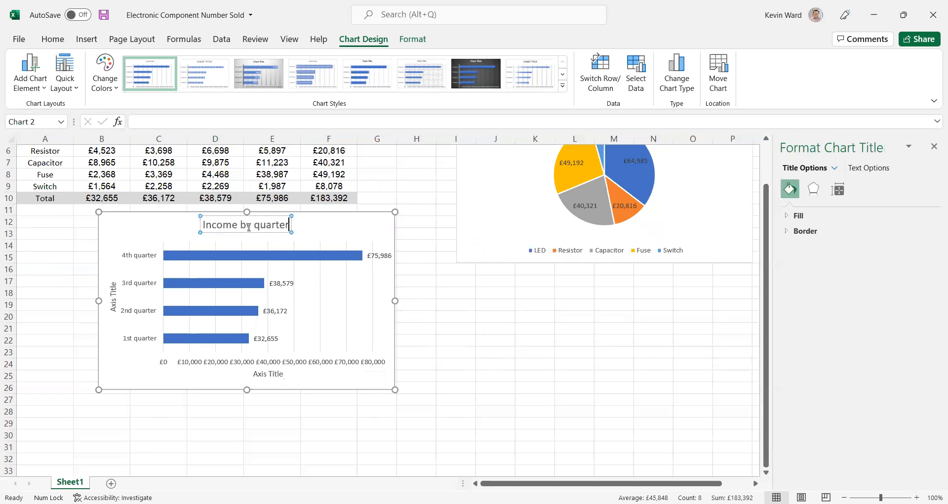
Step: Replace the bar chart's vertical axis title with "Financial quarter"
click(114, 306)
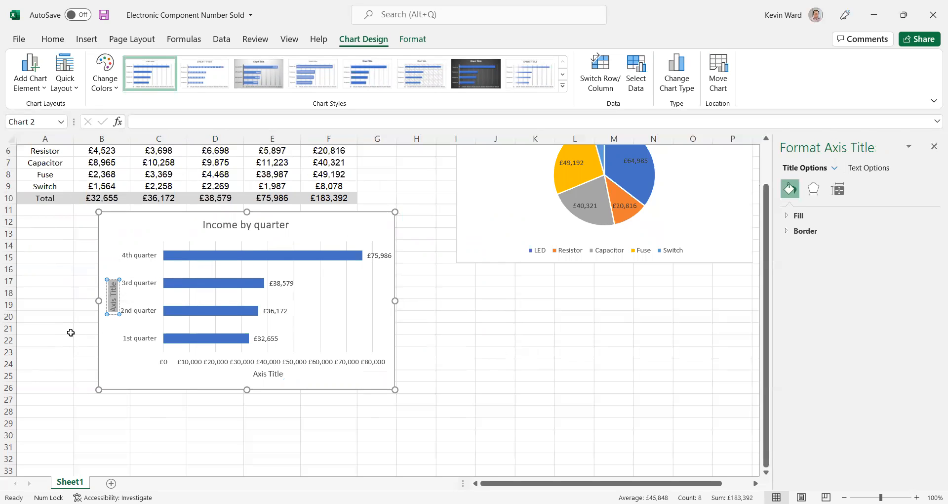
text(Fina)
key(BackSpace)
key(BackSpace)
key(BackSpace)
text(ina)
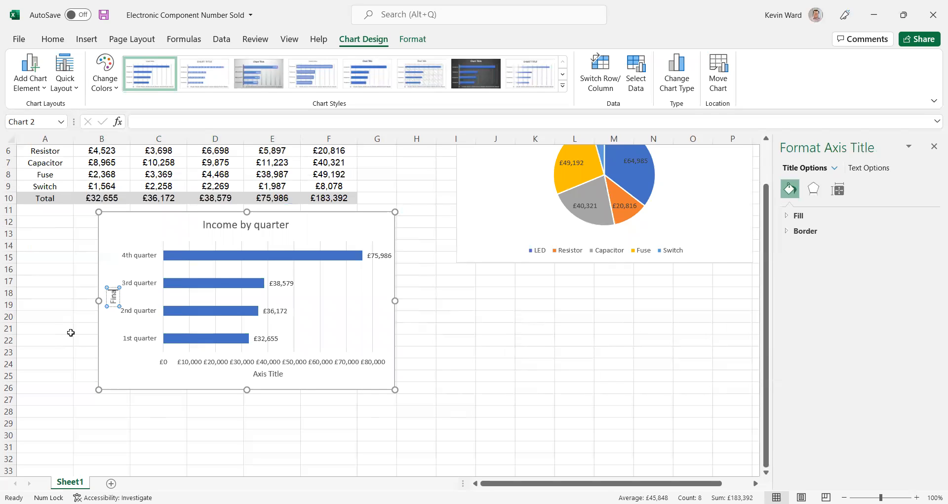
text(ncial quarter)
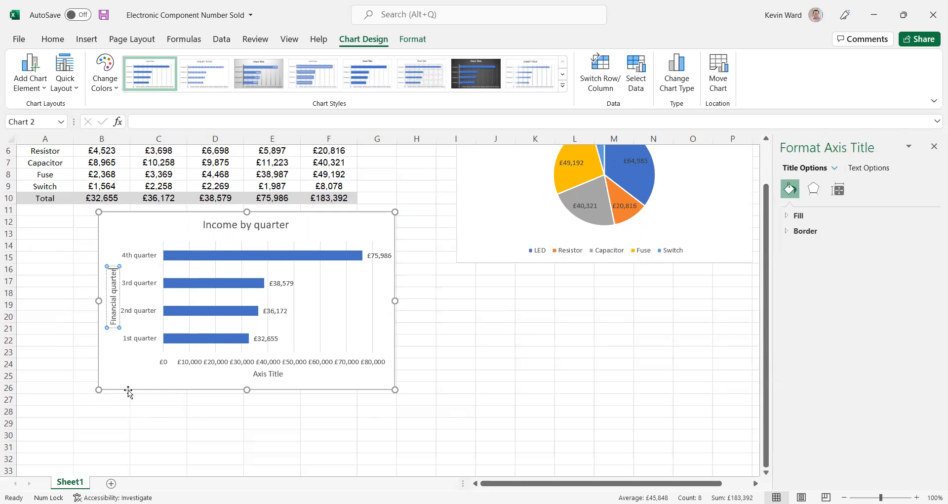
Step: Replace the bar chart's horizontal axis title with "Income" and deselect the chart
click(255, 383)
click(261, 374)
triple_click(261, 374)
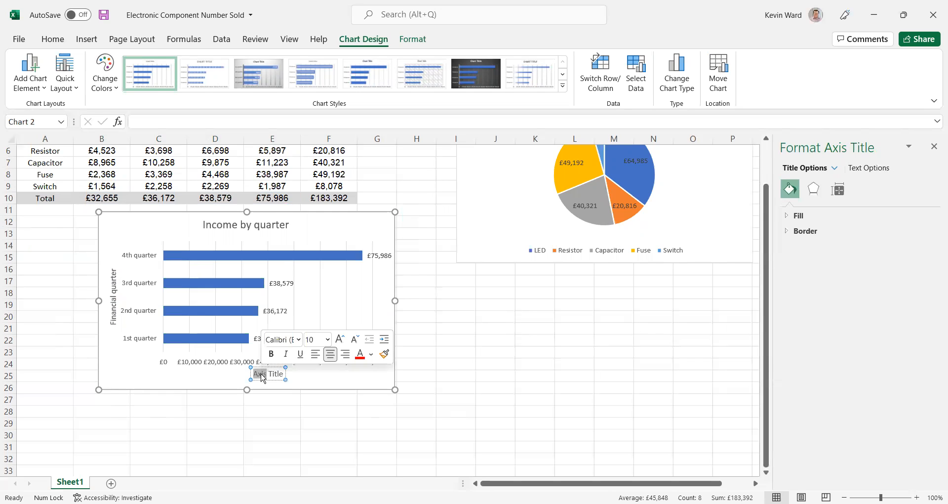
text(Income)
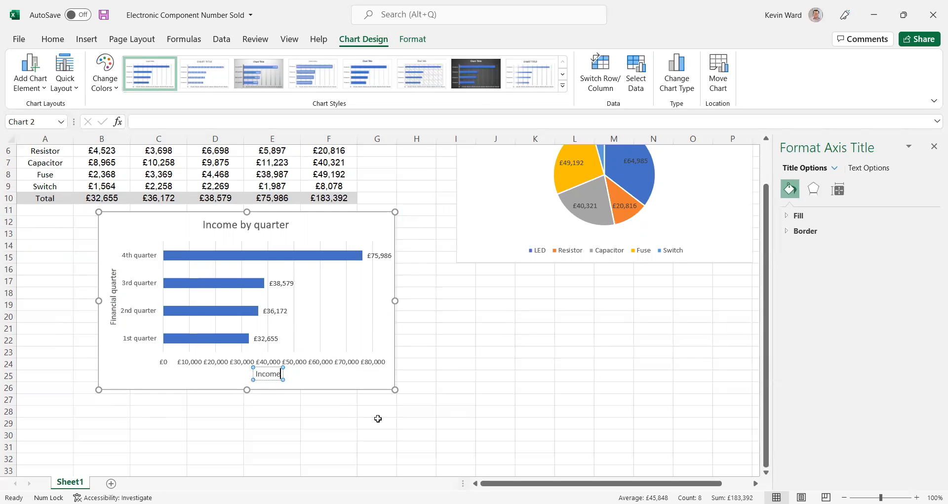
click(356, 437)
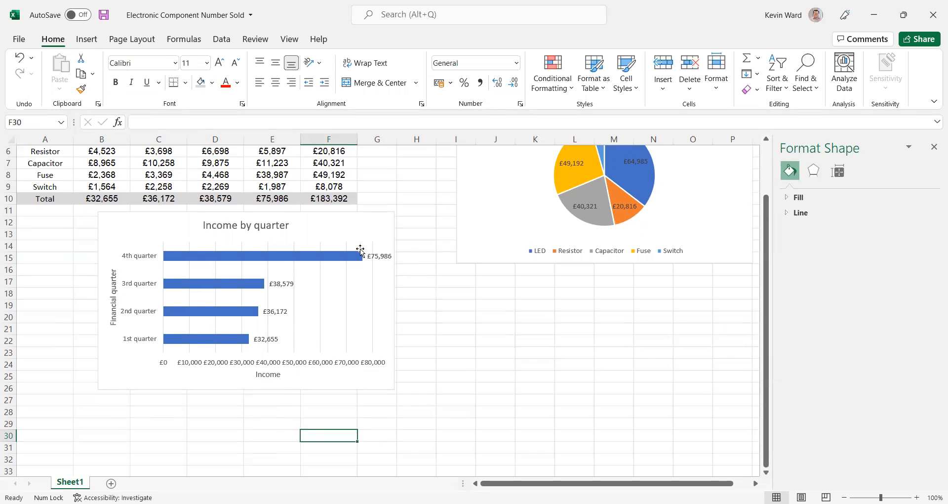
Step: Move the bar chart directly beneath the pie chart so it starts around column I, row 17, deselect it and review both charts
drag(344, 230, 702, 293)
click(379, 354)
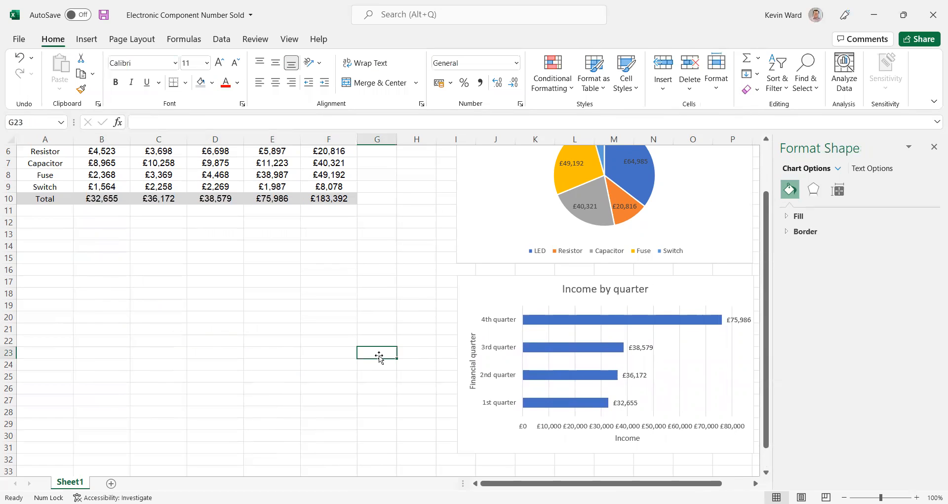
scroll(379, 334, up, 2)
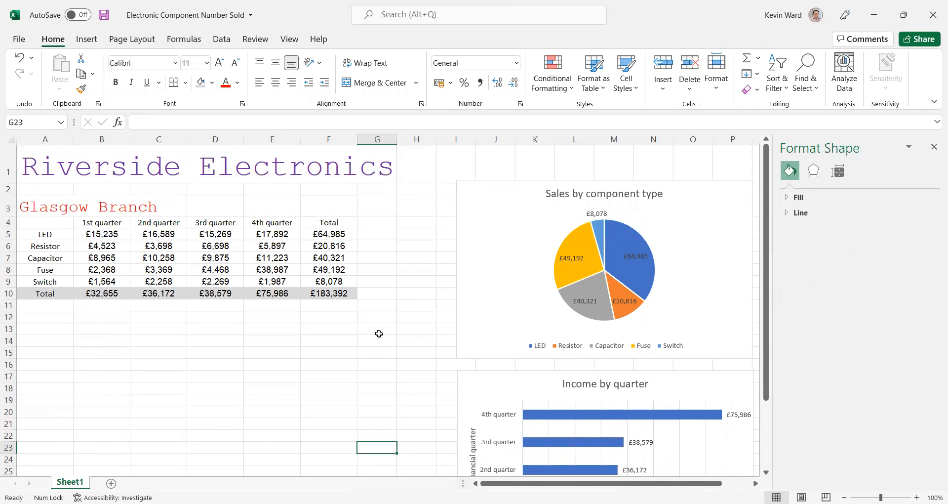
scroll(379, 334, down, 2)
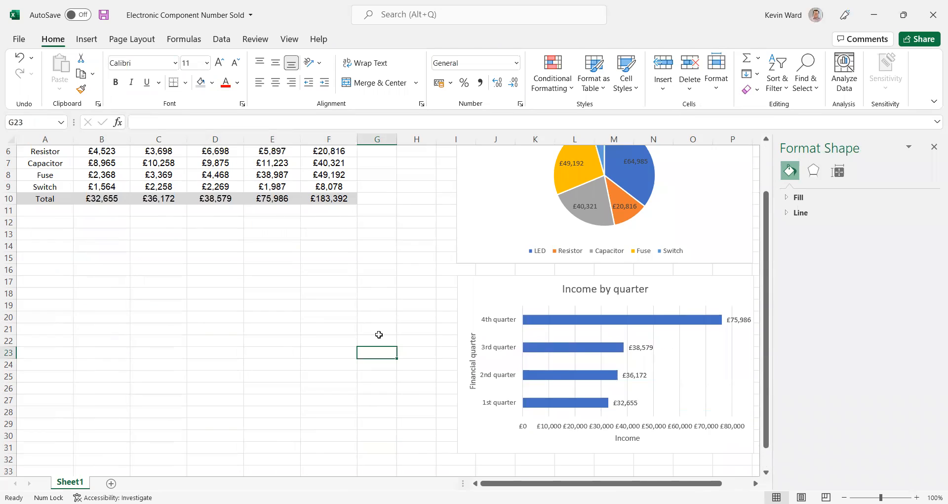
scroll(379, 334, up, 2)
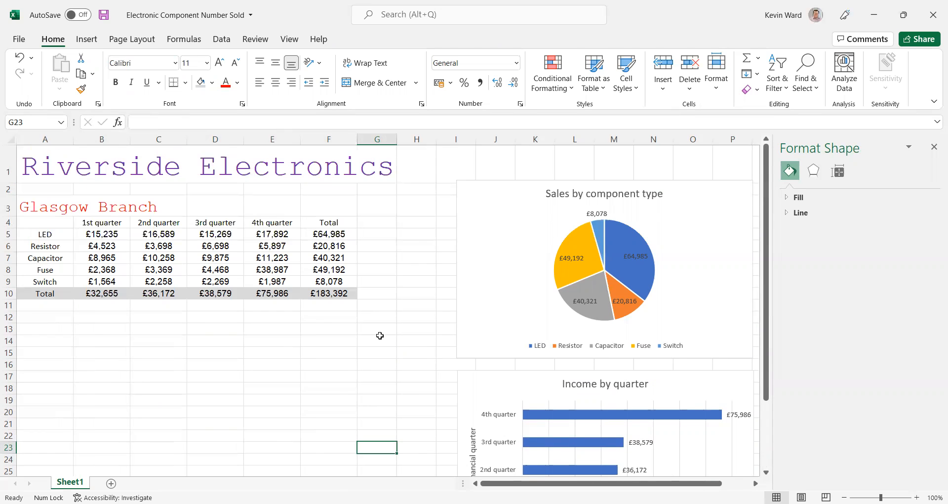
scroll(380, 335, down, 2)
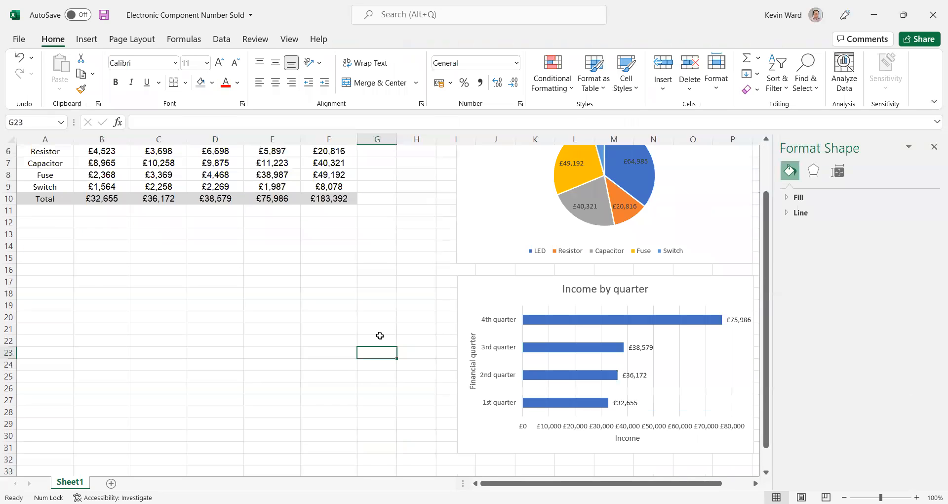